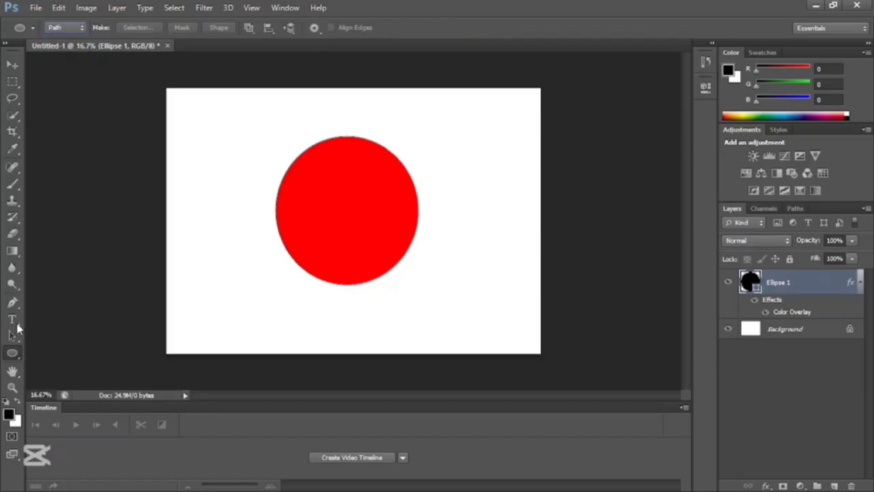
# Add the text "QUALITY GRAPHICS" along the circle's path, starting at the circle's left edge.
pyautogui.click(13, 321)
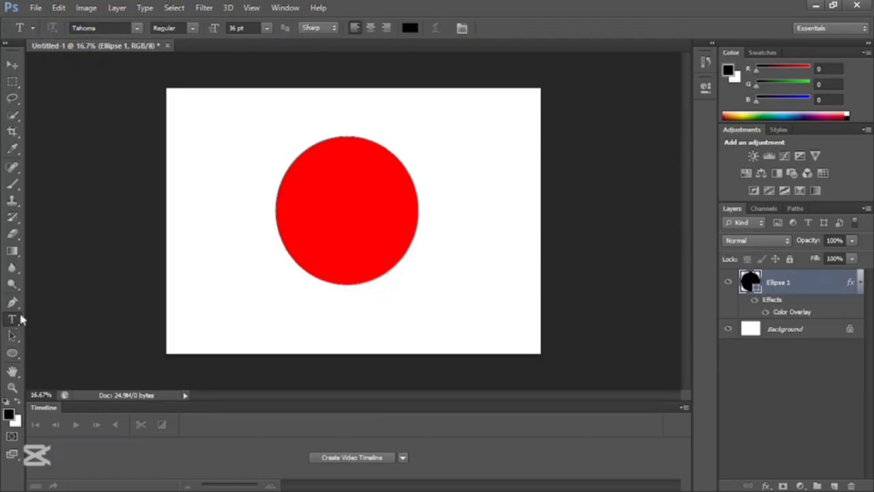
pyautogui.click(276, 206)
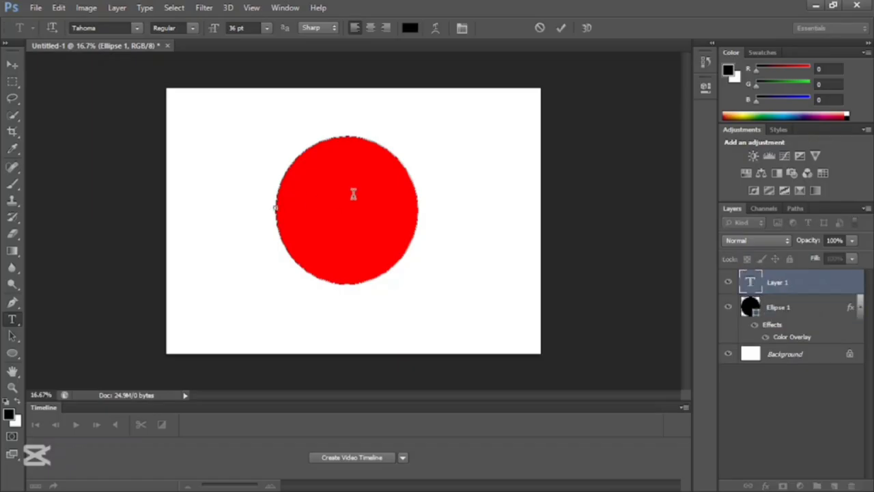
pyautogui.write('QUALITY')
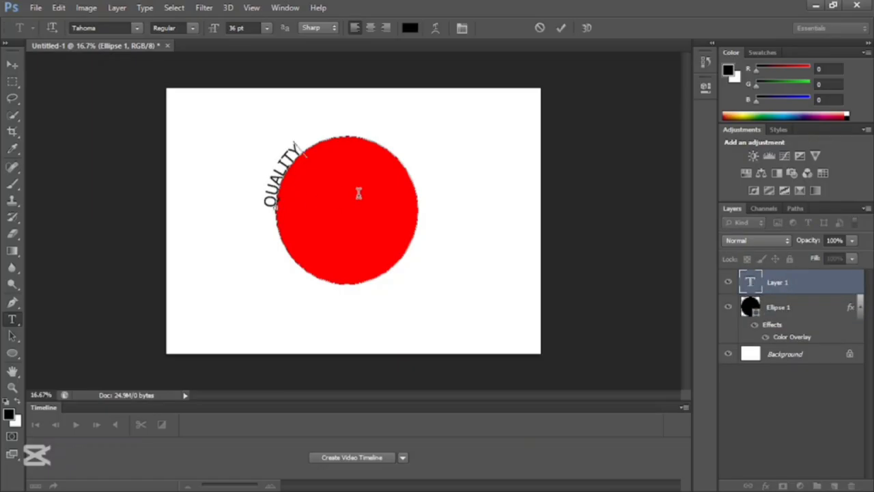
pyautogui.write(' GRAPHICS')
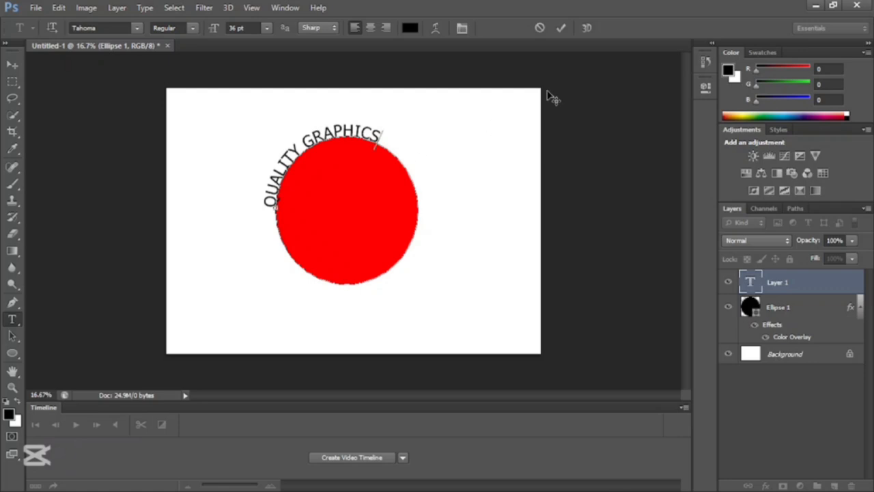
pyautogui.click(559, 28)
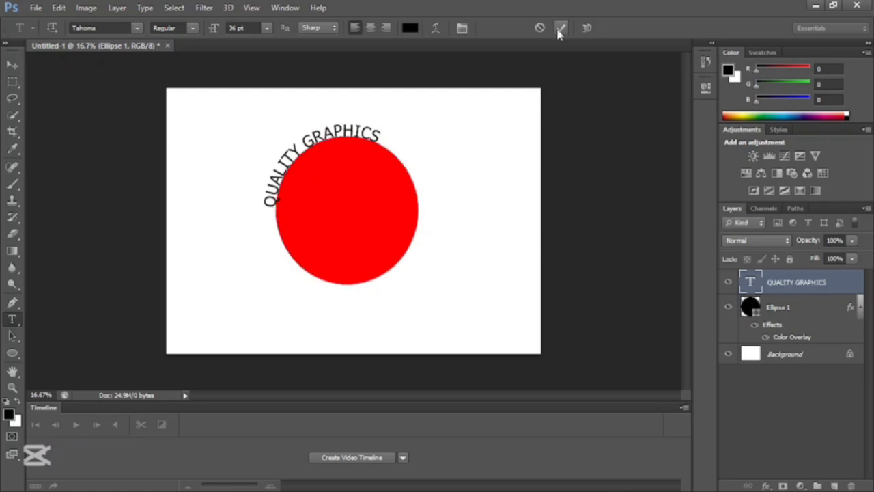
# Extend the path text's end point to the circle's right edge and centre-align the text over the top arc.
pyautogui.click(13, 336)
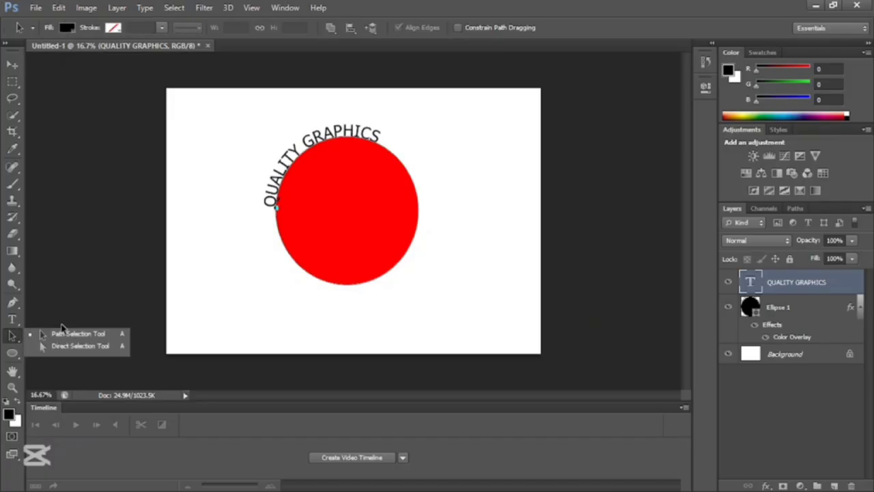
pyautogui.click(59, 334)
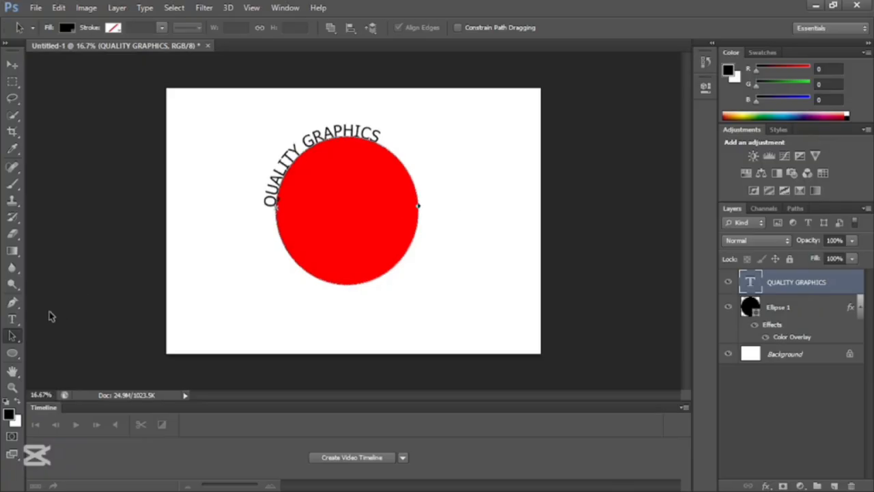
pyautogui.click(13, 319)
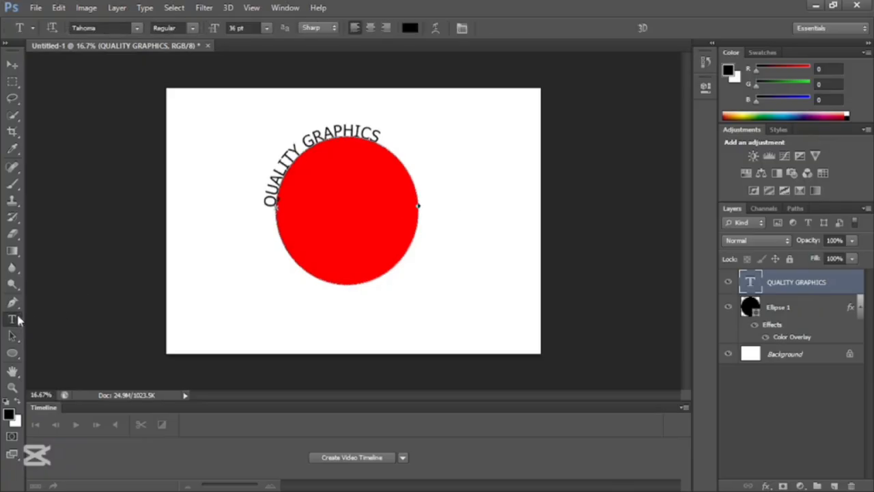
pyautogui.click(370, 27)
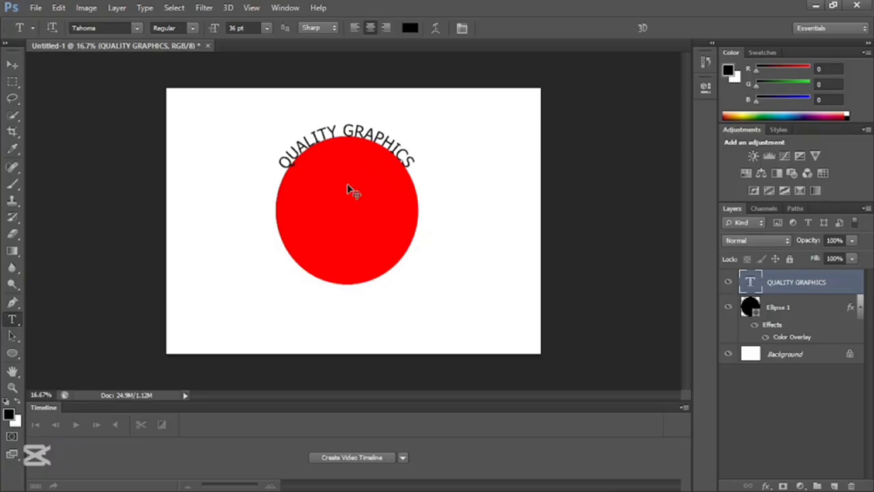
# Scale the curved text up from its centre to about 111% so it clears the red circle.
pyautogui.hotkey('ctrl', 't')
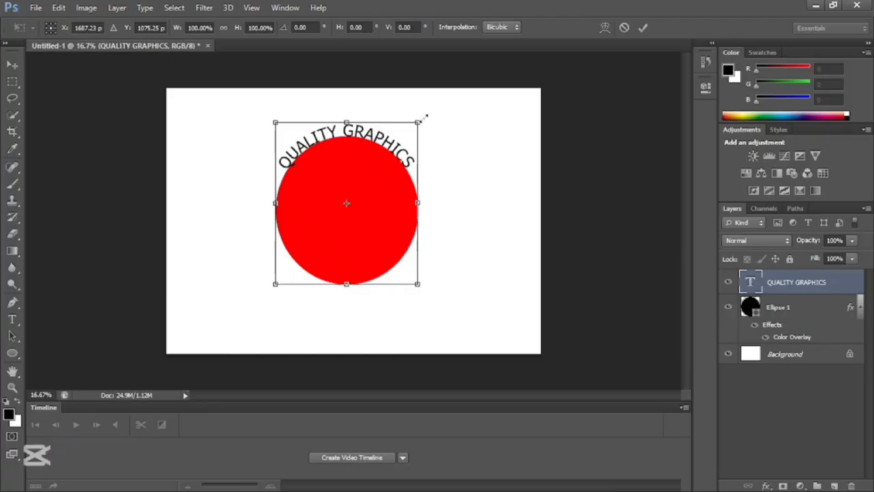
pyautogui.moveTo(425, 116); pyautogui.dragTo(433, 110)
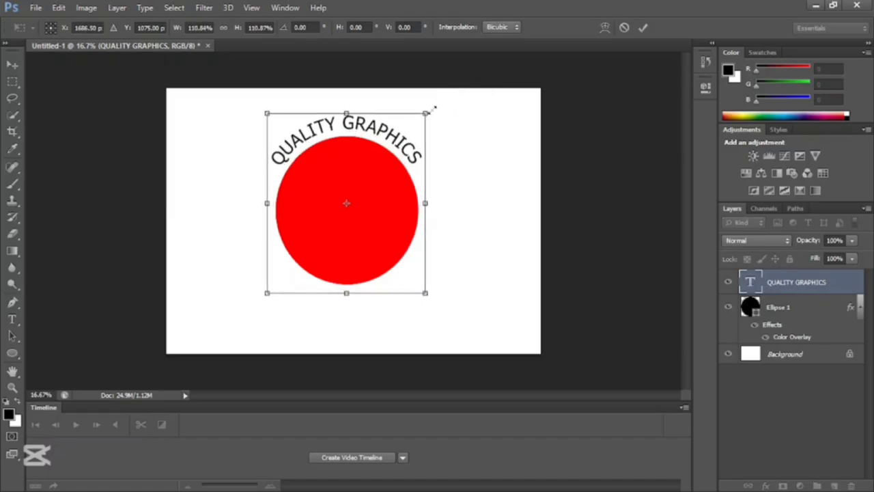
pyautogui.click(643, 28)
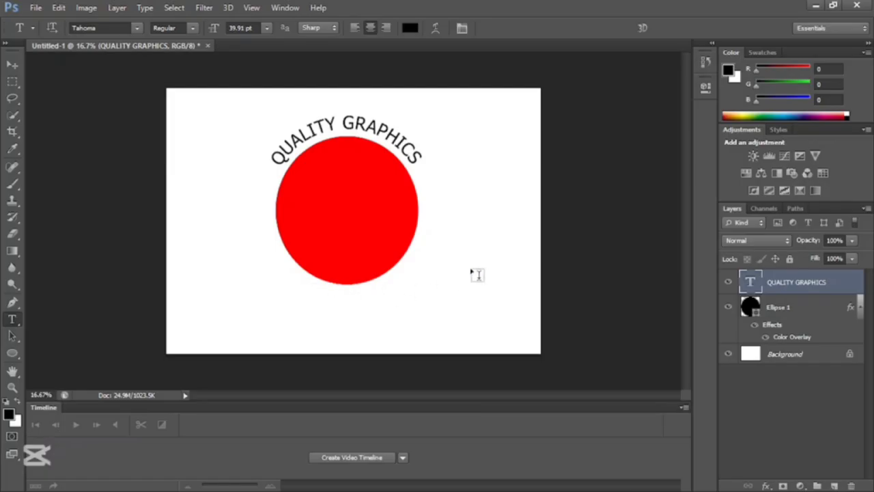
# Duplicate the QUALITY GRAPHICS text layer and hide the original layer.
pyautogui.hotkey('ctrl', 'j')
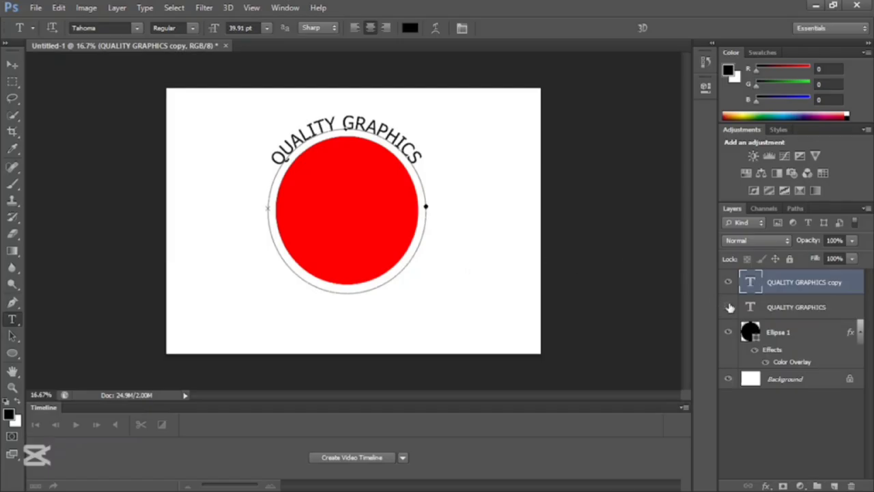
pyautogui.click(728, 307)
# Move the copied text to the bottom arc, flip it inside the path to read upright, and show the original text layer again.
pyautogui.click(10, 337)
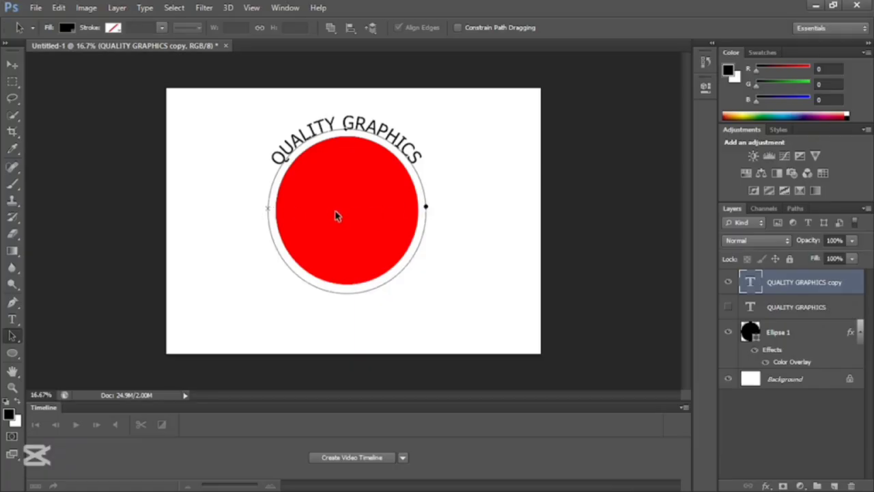
pyautogui.moveTo(267, 209)
pyautogui.mouseDown()
pyautogui.moveTo(255, 220)
pyautogui.moveTo(266, 260)
pyautogui.moveTo(311, 300)
pyautogui.moveTo(390, 328)
pyautogui.moveTo(437, 302)
pyautogui.moveTo(458, 250)
pyautogui.moveTo(456, 216)
pyautogui.mouseUp()
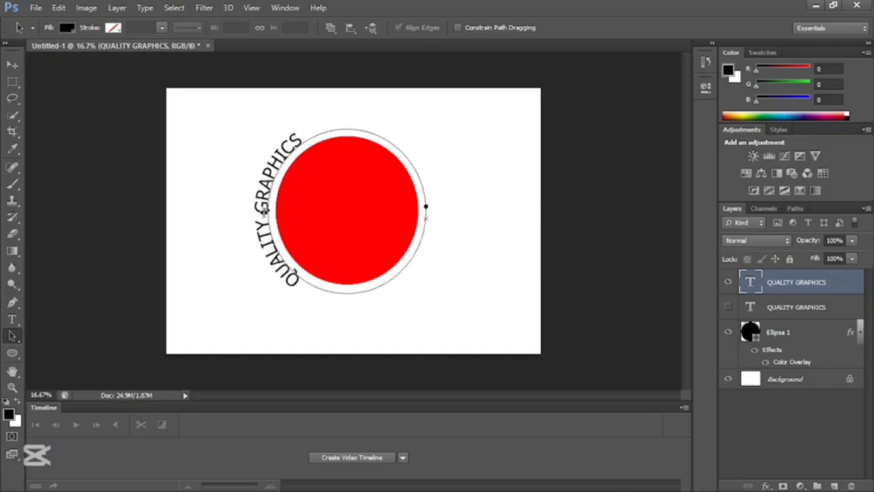
pyautogui.moveTo(259, 208); pyautogui.dragTo(339, 316)
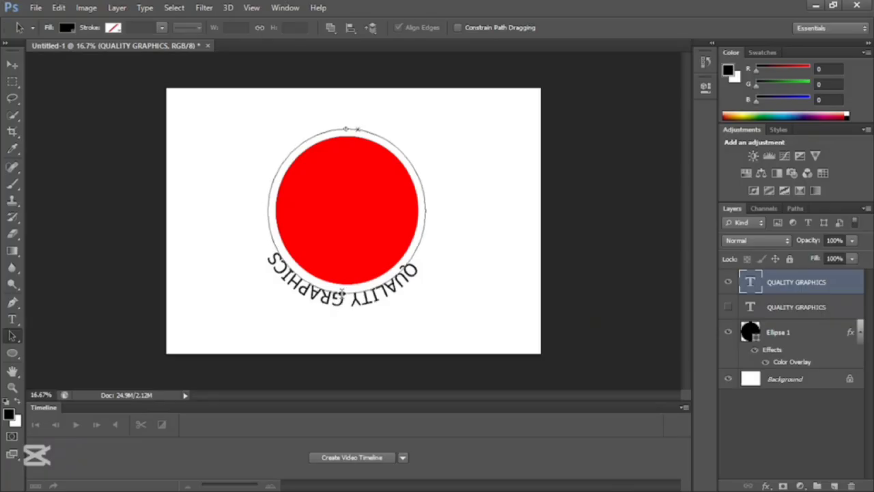
pyautogui.moveTo(341, 289); pyautogui.dragTo(344, 292)
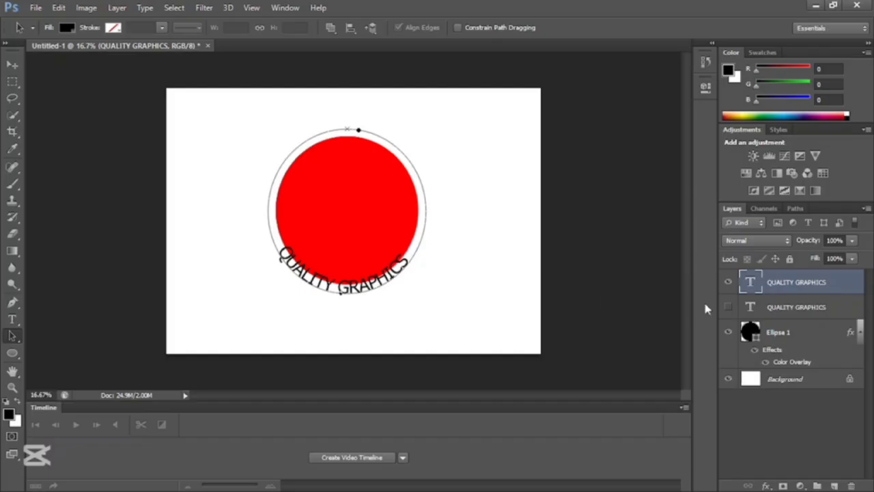
pyautogui.click(729, 308)
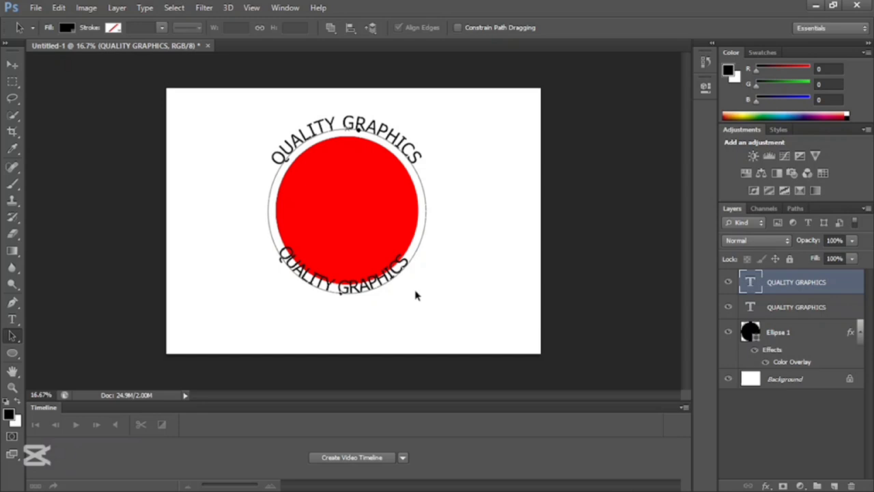
# Scale the bottom text's path up from its centre to about 119% so the text sits outside the red circle.
pyautogui.hotkey('ctrl', 't')
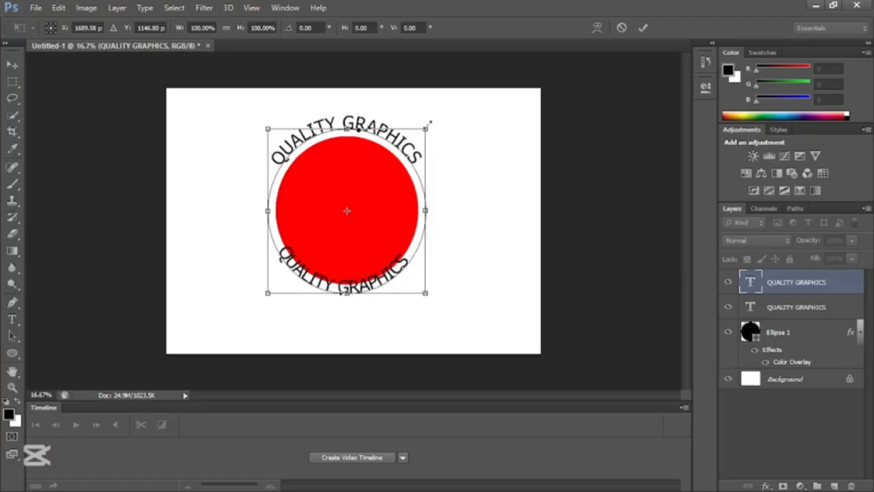
pyautogui.moveTo(429, 122); pyautogui.dragTo(449, 108)
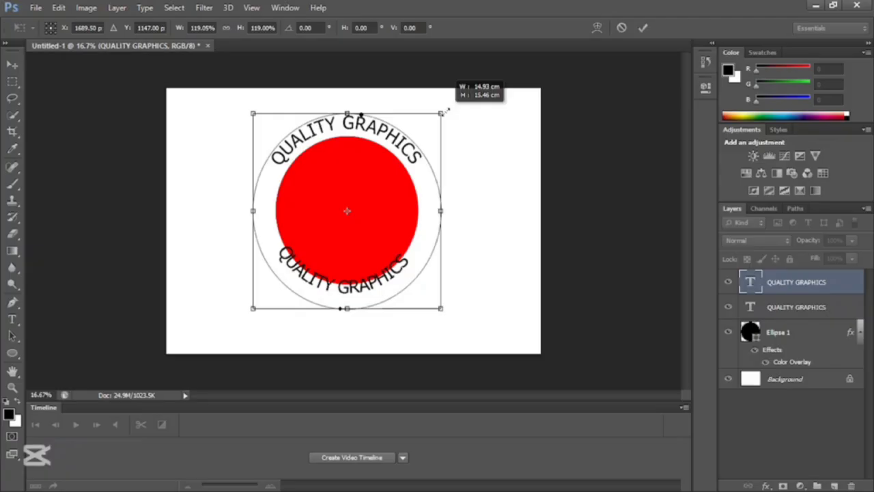
pyautogui.moveTo(446, 109); pyautogui.dragTo(447, 109)
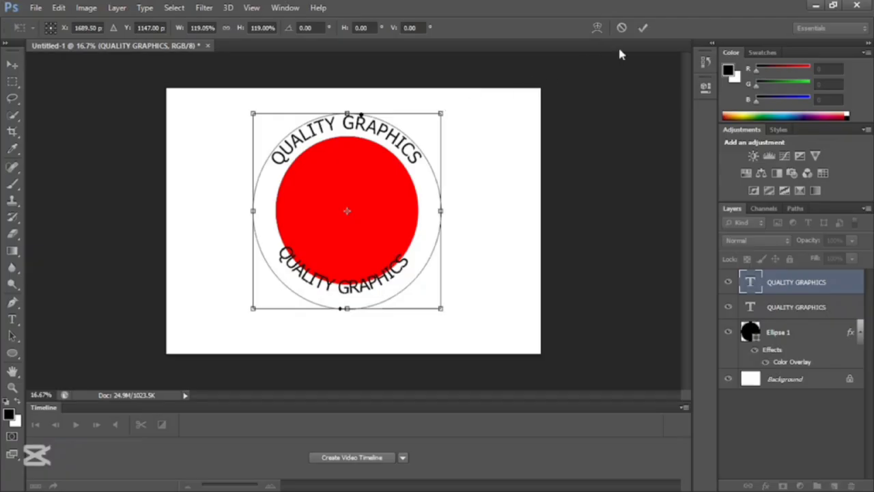
pyautogui.click(644, 28)
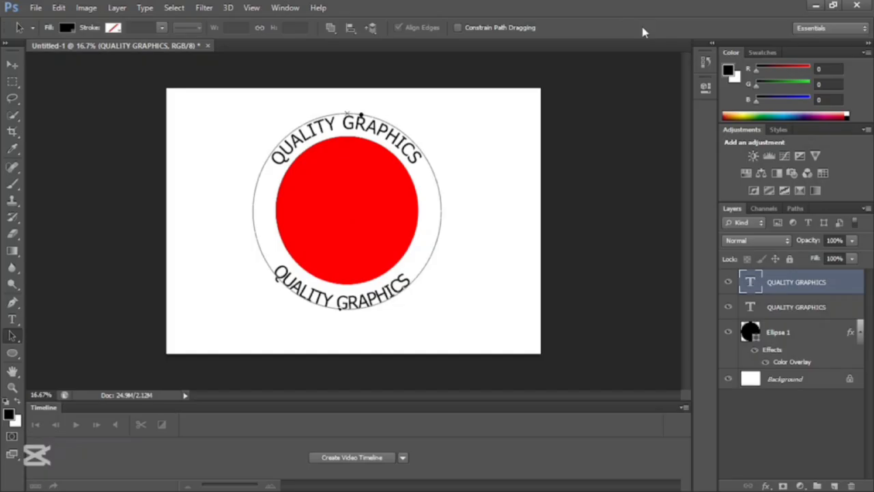
# Replace the bottom curved text with "HOME OF GRAPHICS".
pyautogui.click(12, 319)
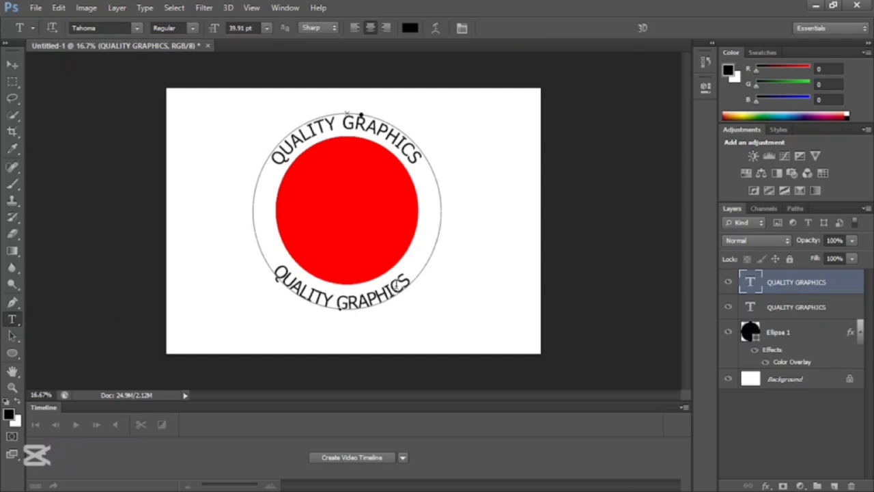
pyautogui.click(407, 277)
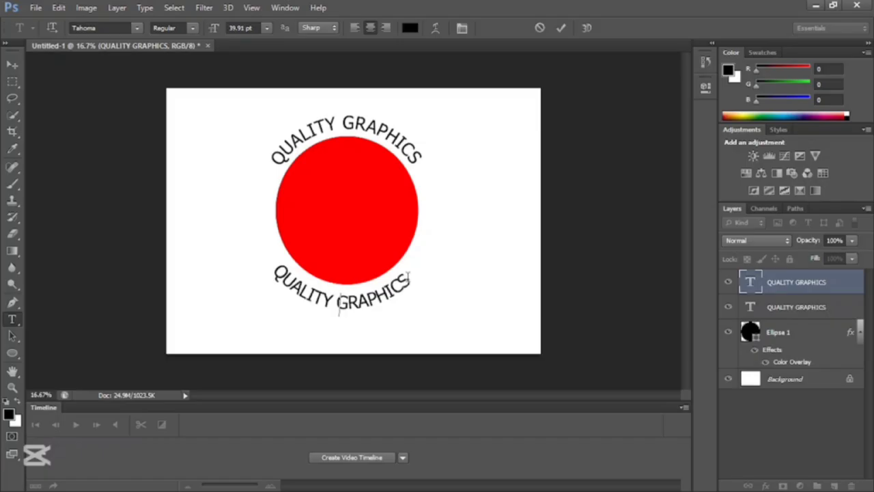
pyautogui.hotkey('ctrl', 'a')
pyautogui.press('BackSpace')
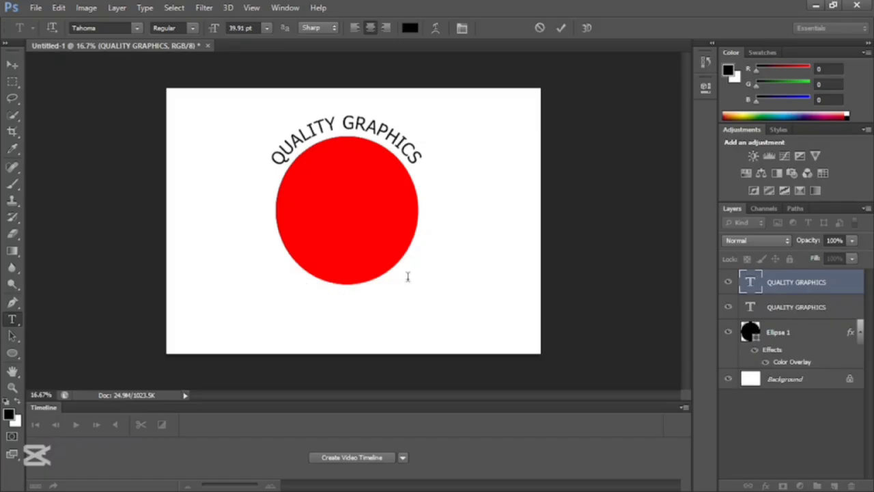
pyautogui.write('HOME')
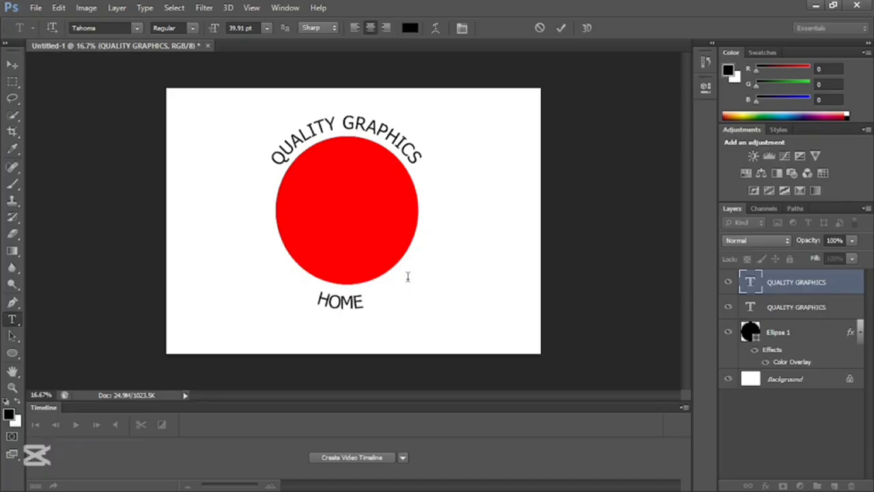
pyautogui.write(' OF GRAPHICS')
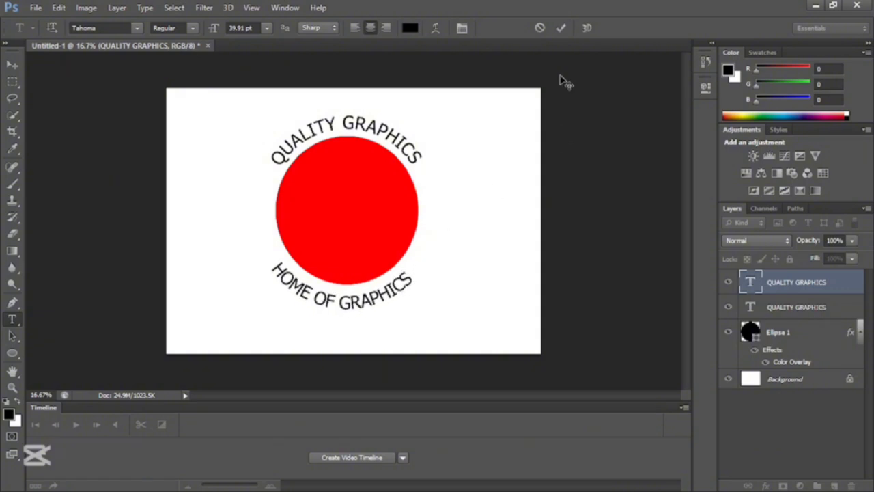
pyautogui.click(560, 30)
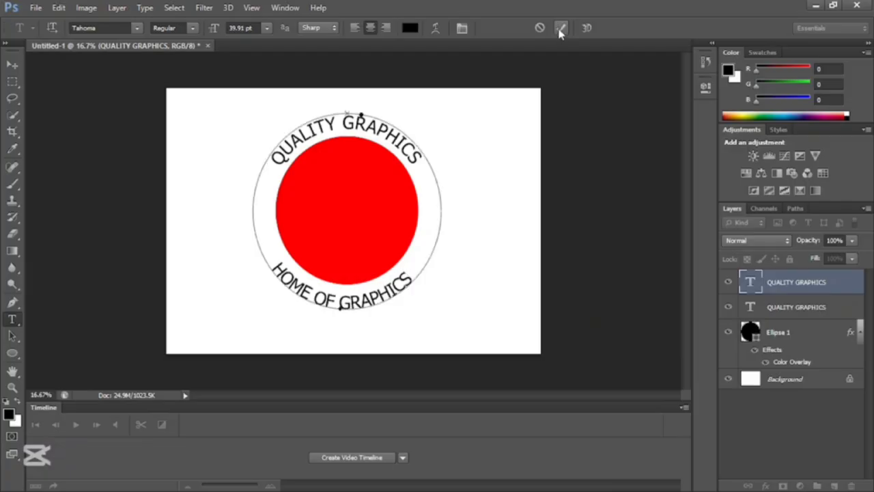